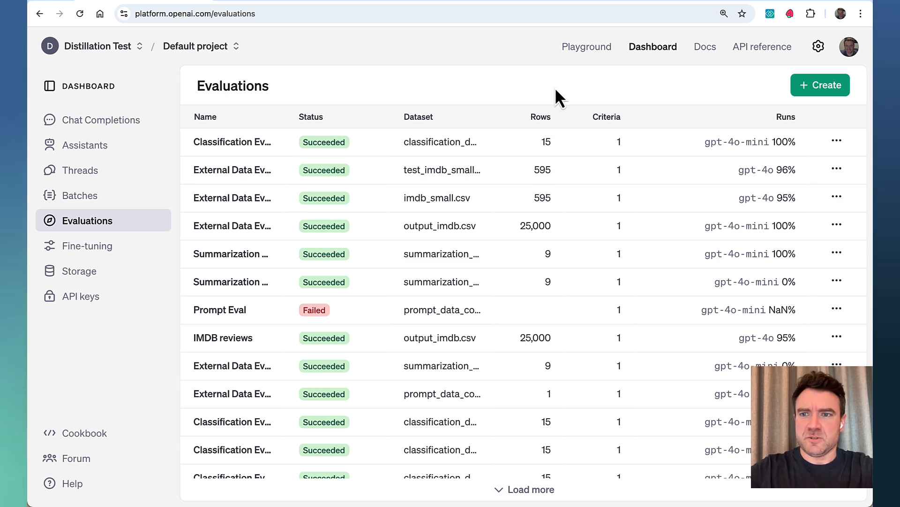
- Create an evaluation based on an uploaded file and upload test_imdb_small.csv from the evals_demo folder as its test data
{"action": "left_click", "coordinate": [829, 86]}
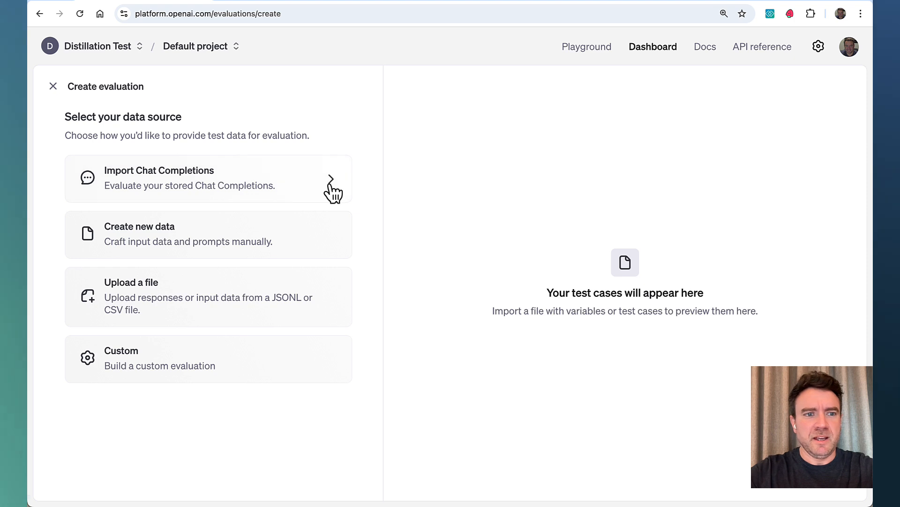
{"action": "left_click", "coordinate": [224, 300]}
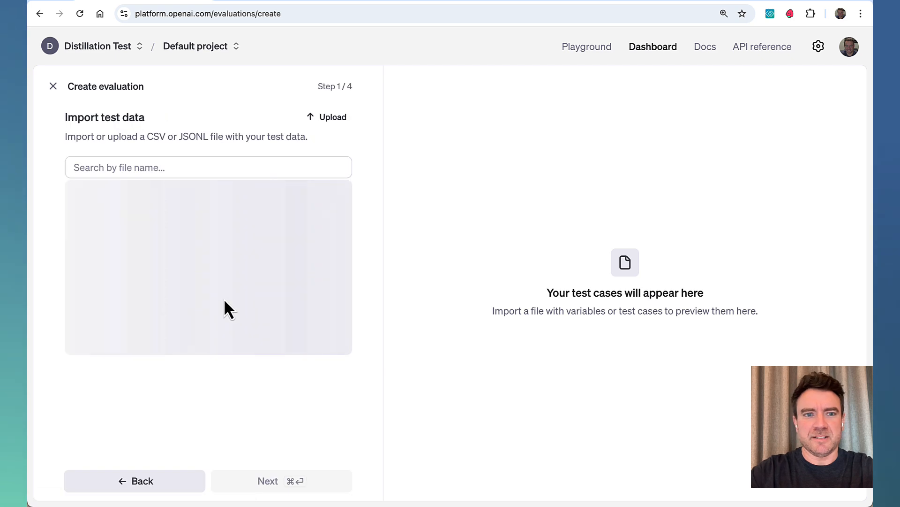
{"action": "left_click", "coordinate": [325, 117]}
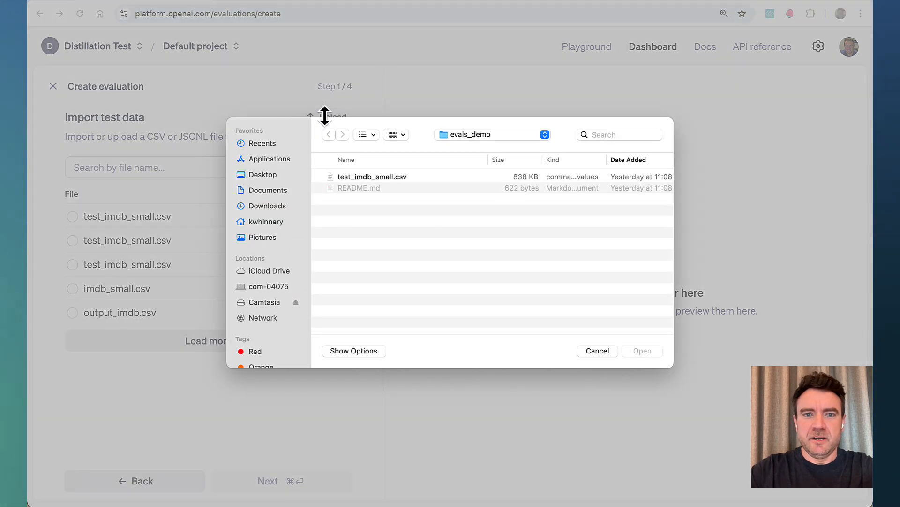
{"action": "left_click", "coordinate": [376, 178]}
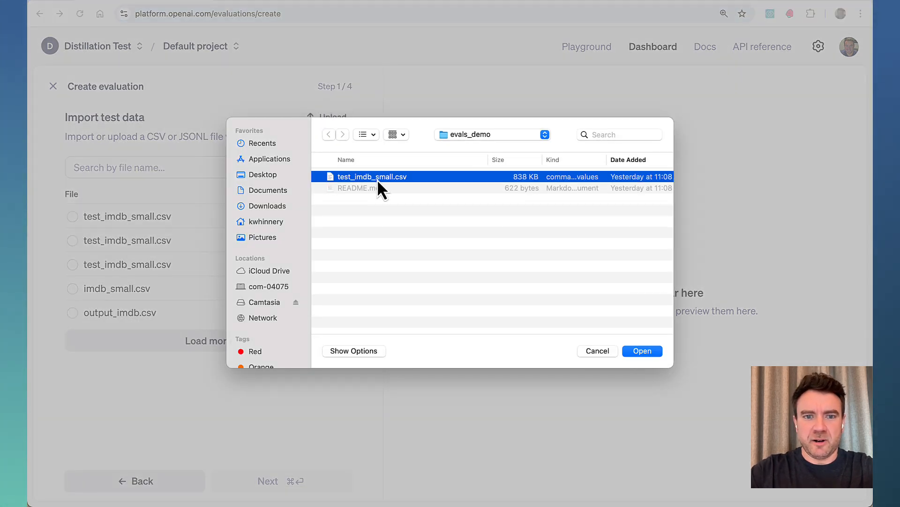
{"action": "left_click", "coordinate": [643, 353]}
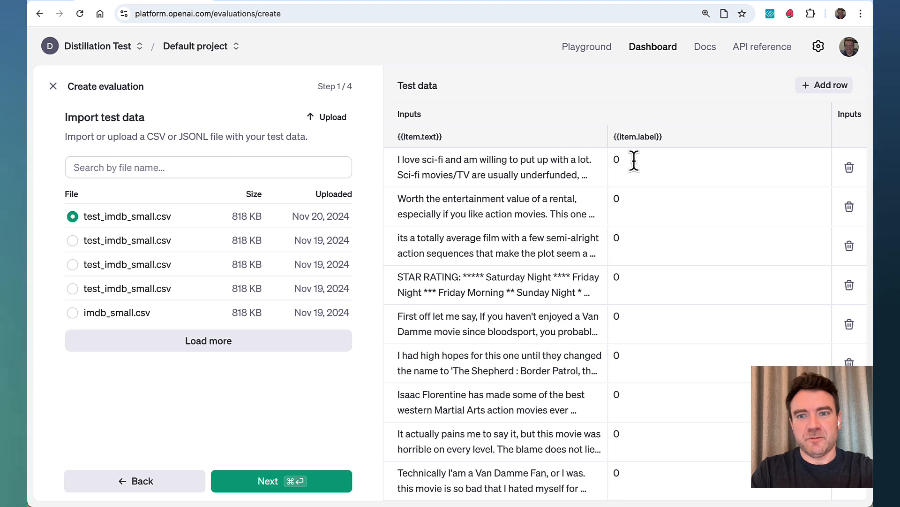
- Review the imported text and label rows and accept the file as the evaluation's test data
{"action": "scroll", "coordinate": [632, 167], "scroll_direction": "down", "scroll_amount": 3}
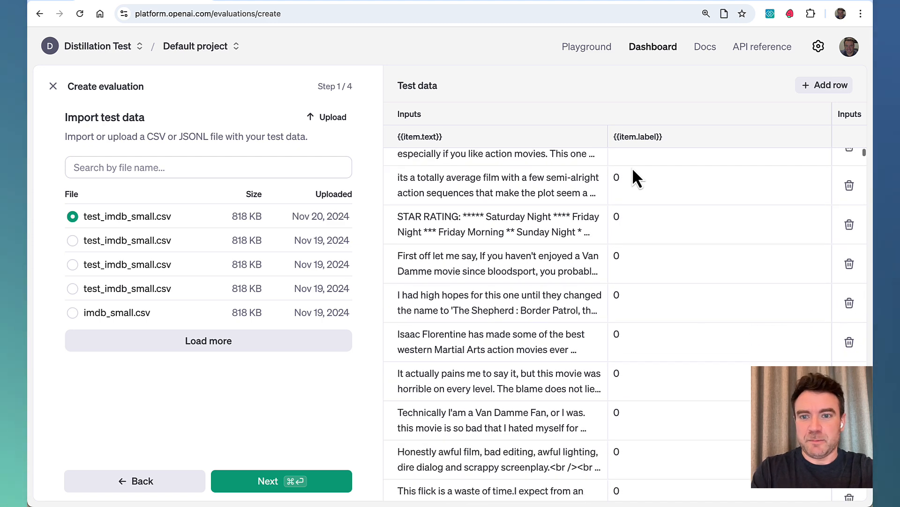
{"action": "scroll", "coordinate": [632, 167], "scroll_direction": "up", "scroll_amount": 4}
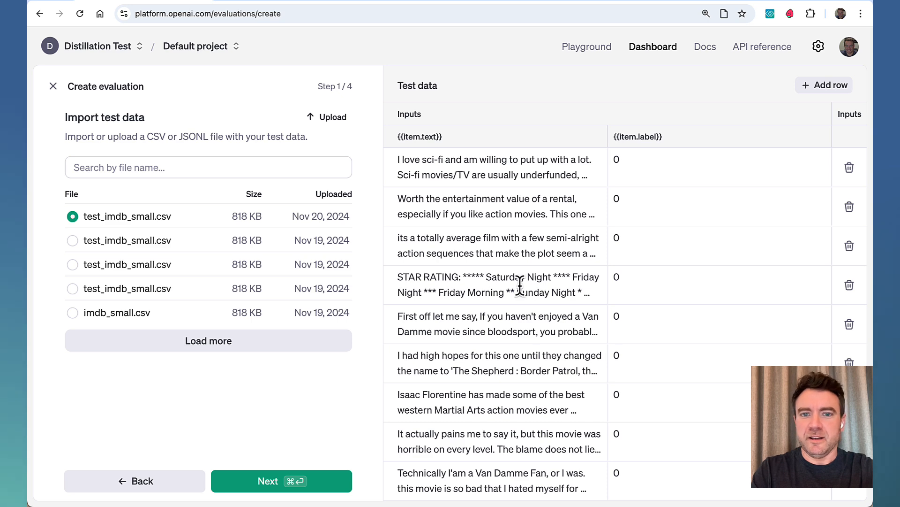
{"action": "scroll", "coordinate": [520, 285], "scroll_direction": "down", "scroll_amount": 5}
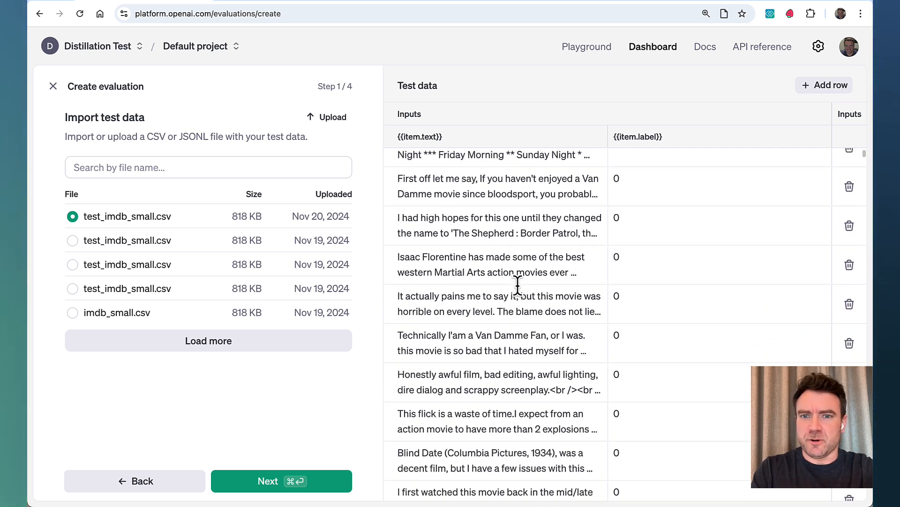
{"action": "scroll", "coordinate": [518, 285], "scroll_direction": "up", "scroll_amount": 5}
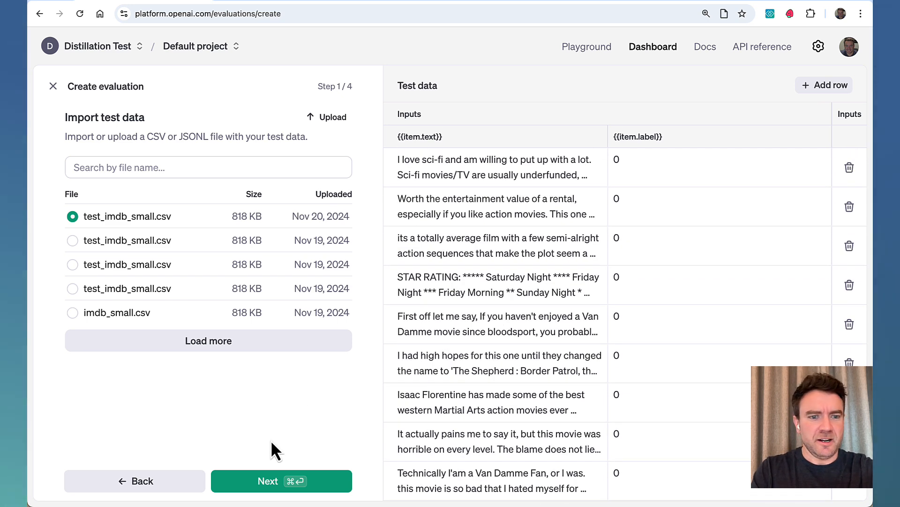
{"action": "left_click", "coordinate": [270, 480]}
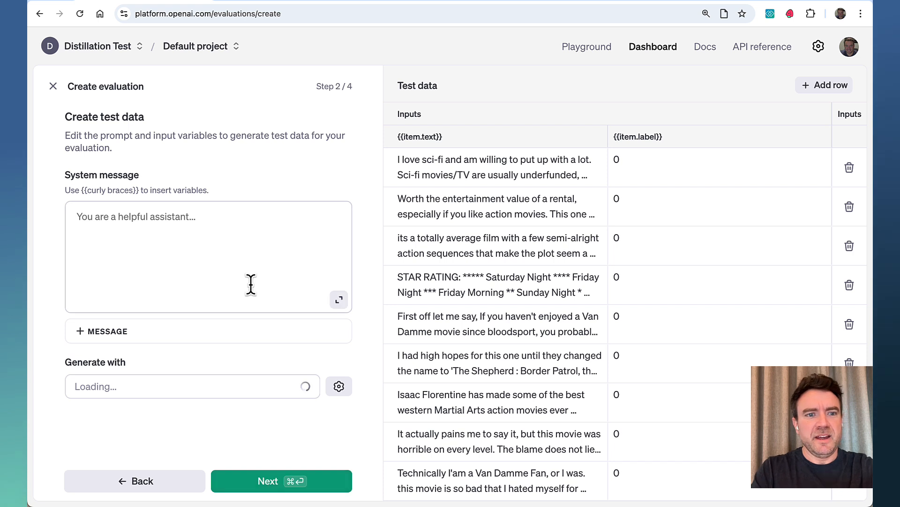
- Copy the movie review sentiment system prompt from README.md in Visual Studio Code into the evaluation's system message in Chrome
{"action": "left_click", "coordinate": [261, 229]}
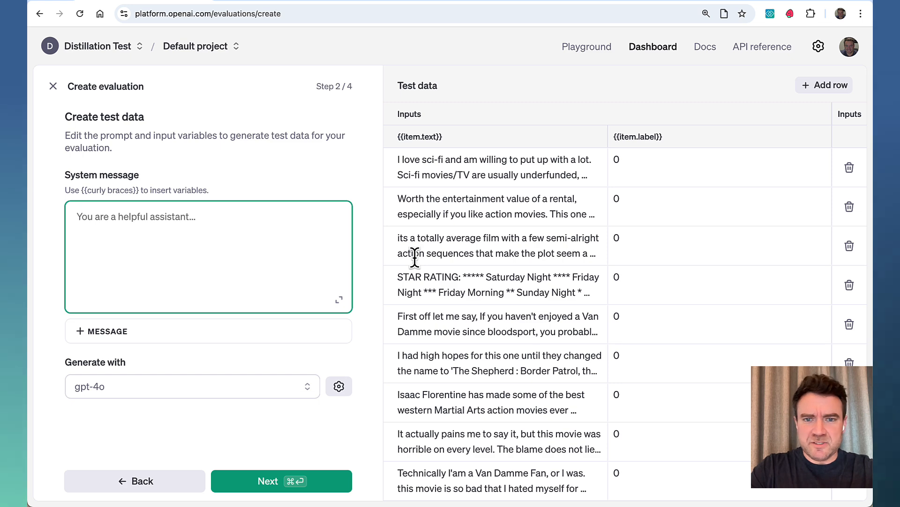
{"action": "key", "text": "super+Tab"}
{"action": "key", "text": "super+Tab"}
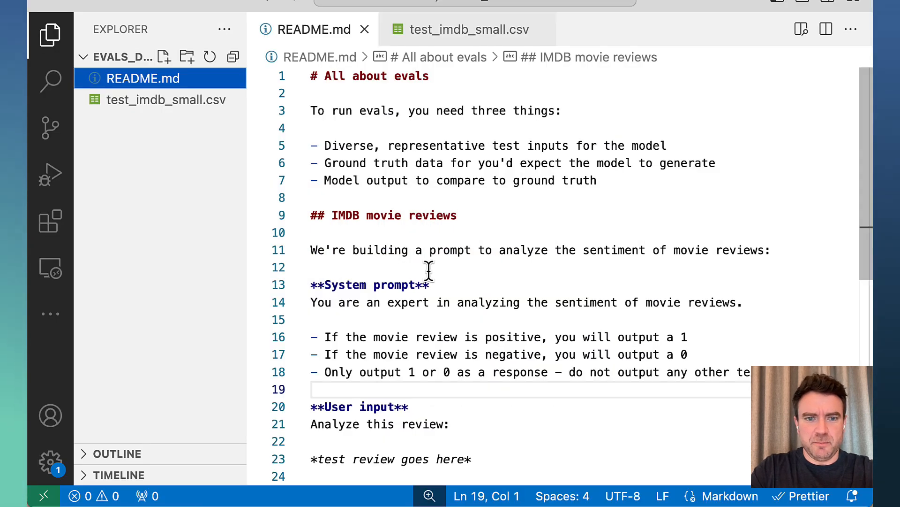
{"action": "left_click_drag", "start_coordinate": [769, 372], "coordinate": [295, 308]}
{"action": "key", "text": "super+c"}
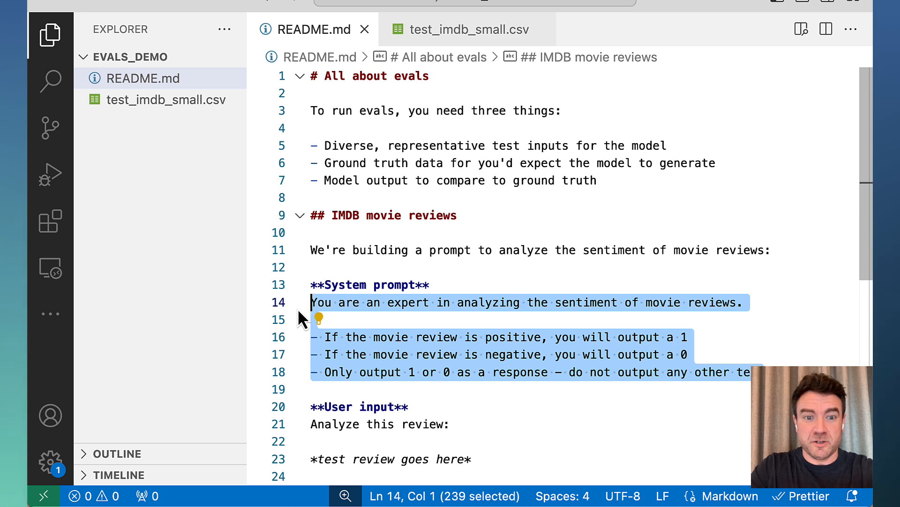
{"action": "key", "text": "super+Tab"}
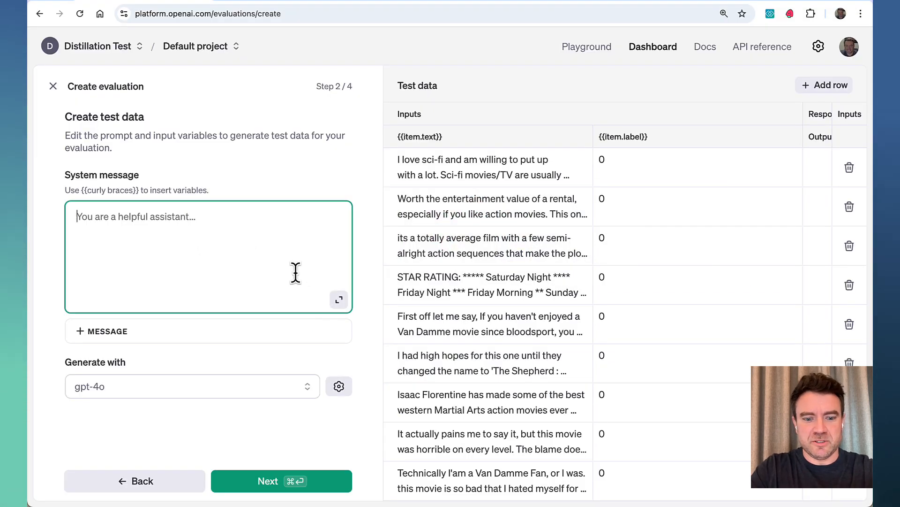
{"action": "key", "text": "super+v"}
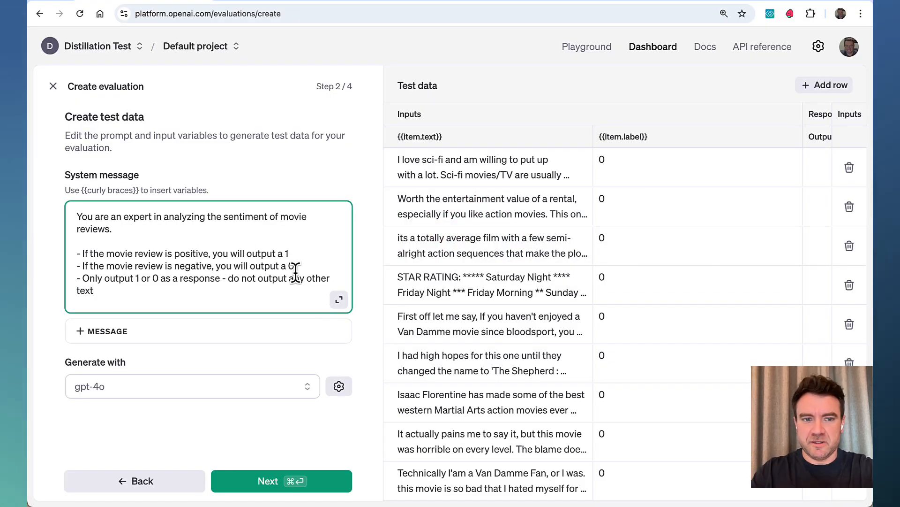
- Add a user message containing "Analyze this review:", copied from README.md in Visual Studio Code
{"action": "left_click", "coordinate": [270, 332]}
{"action": "left_click", "coordinate": [214, 354]}
{"action": "key", "text": "super+Tab"}
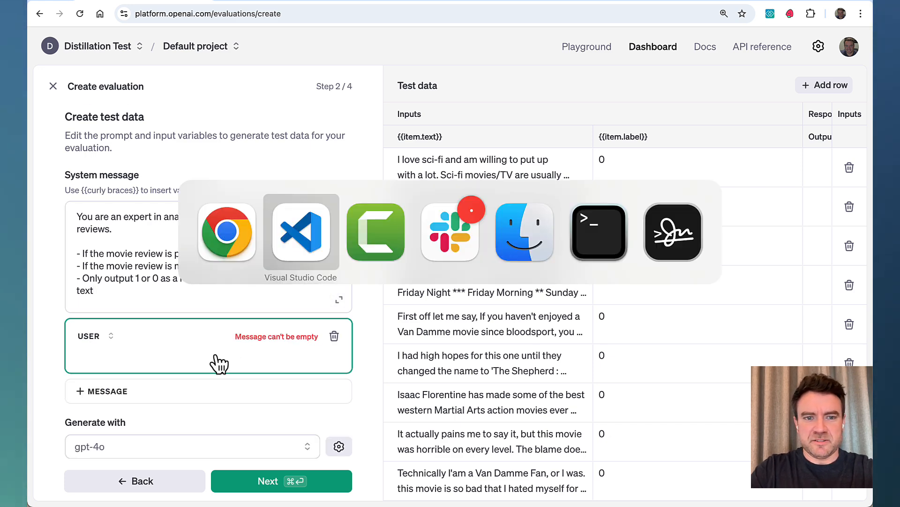
{"action": "left_click_drag", "start_coordinate": [458, 424], "coordinate": [297, 424]}
{"action": "key", "text": "super+c"}
{"action": "key", "text": "super+Tab"}
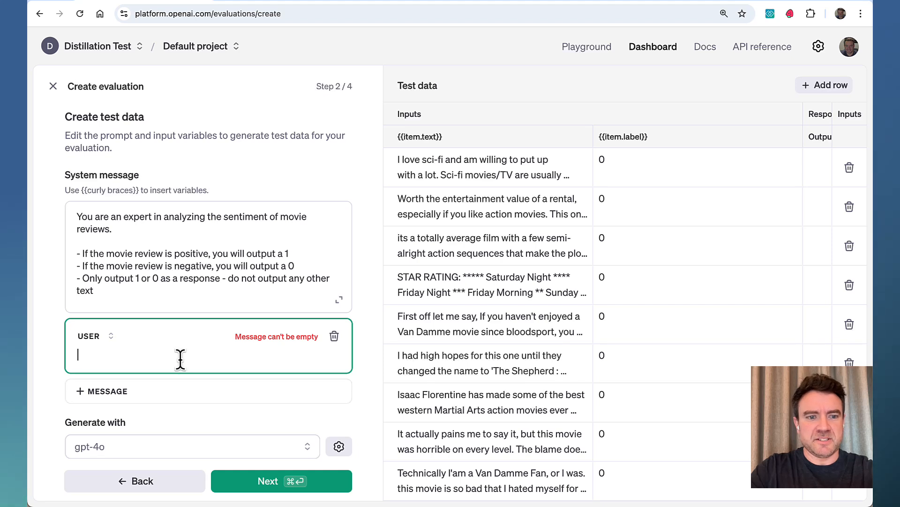
{"action": "key", "text": "super+v"}
- Insert the {{item.text}} variable two lines below the user message text and proceed to the test criteria with gpt-4o as the generating model
{"action": "scroll", "coordinate": [262, 184], "scroll_direction": "down", "scroll_amount": 1}
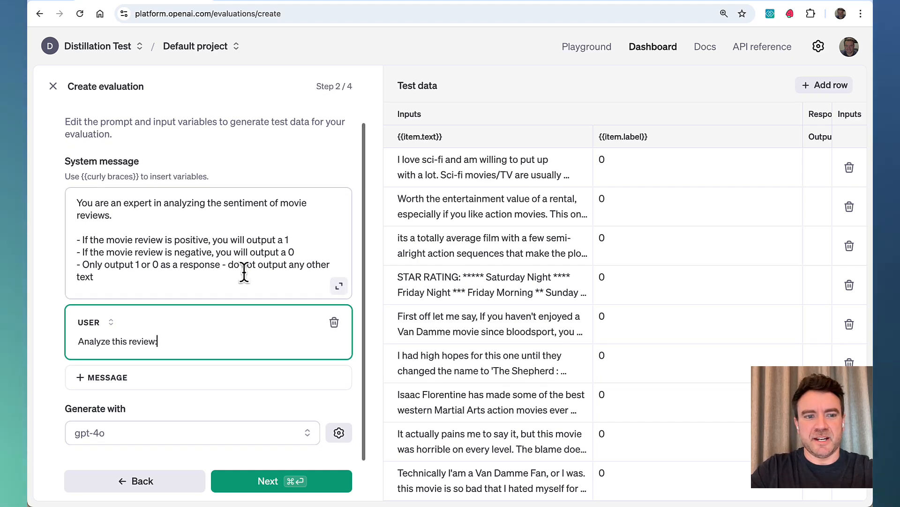
{"action": "key", "text": "Return"}
{"action": "key", "text": "Return"}
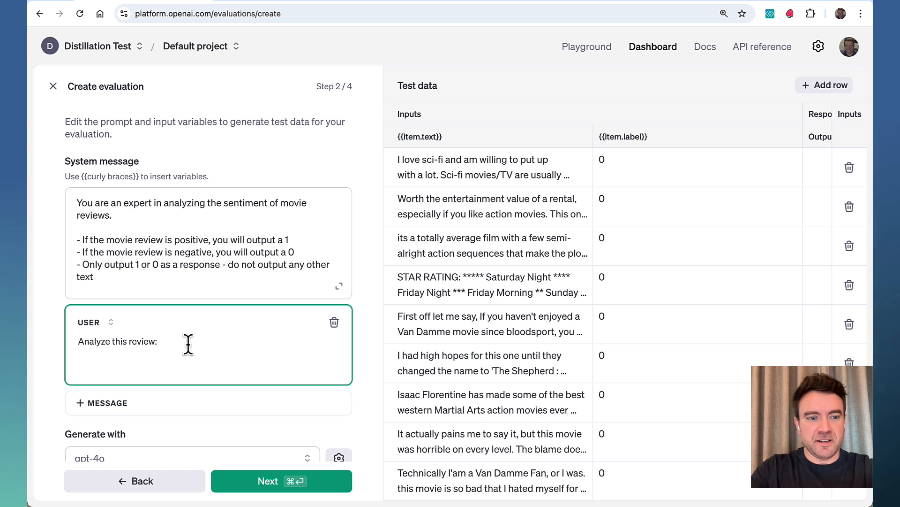
{"action": "type", "text": "{{"}
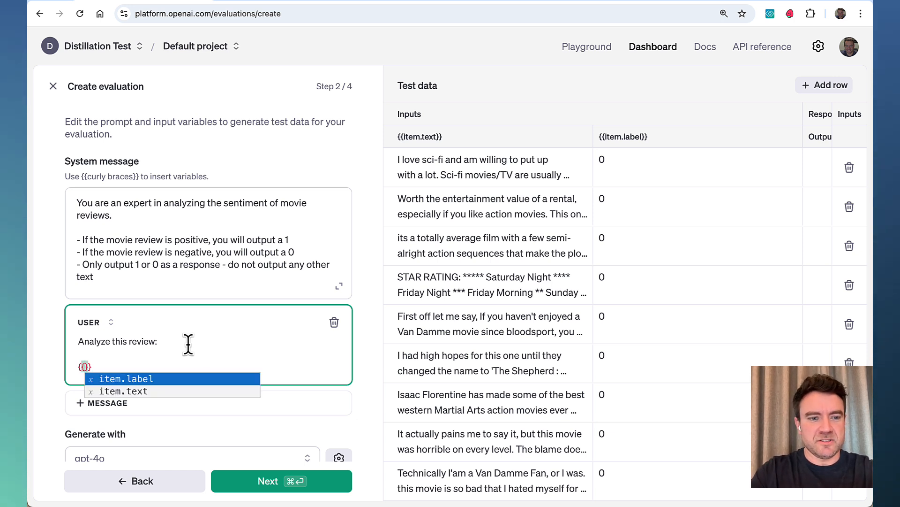
{"action": "key", "text": "Down"}
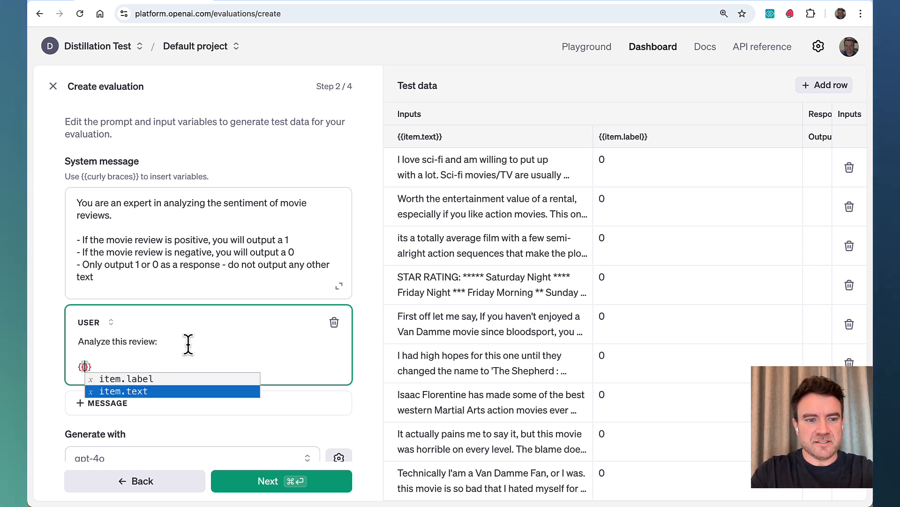
{"action": "key", "text": "Return"}
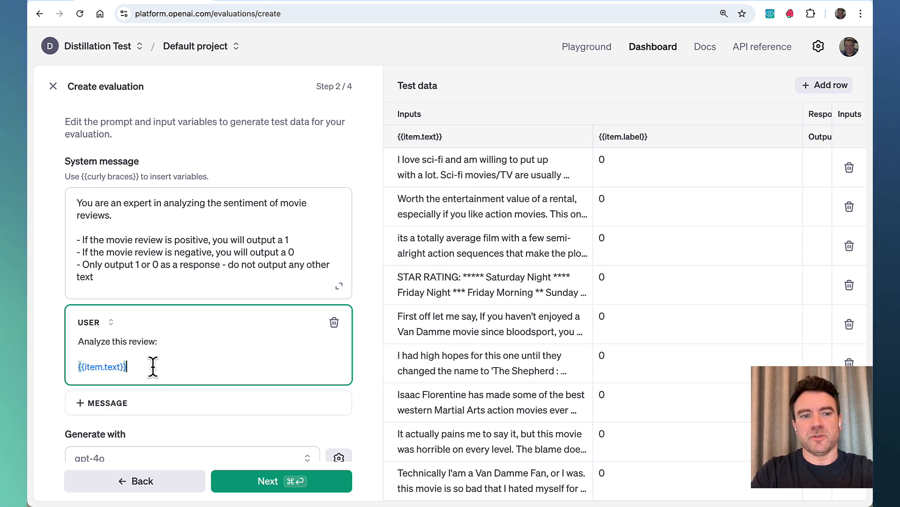
{"action": "scroll", "coordinate": [153, 367], "scroll_direction": "down", "scroll_amount": 1}
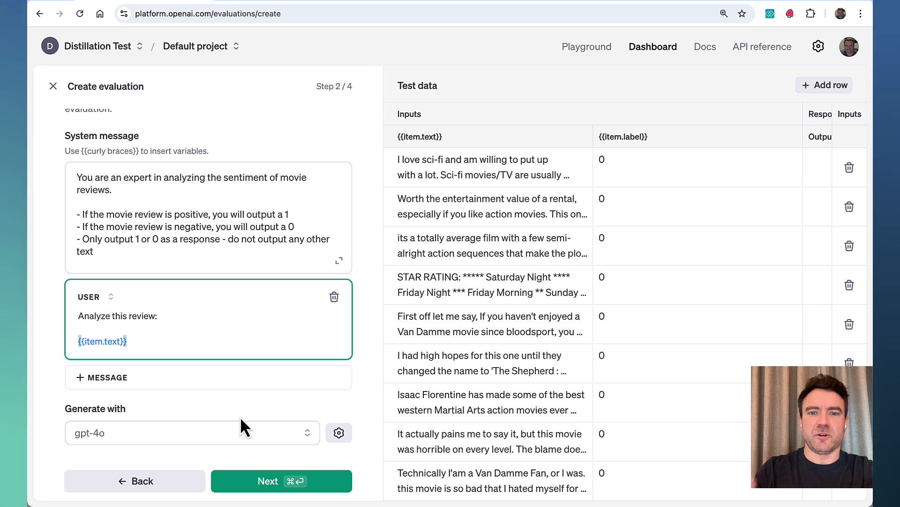
{"action": "left_click", "coordinate": [300, 484]}
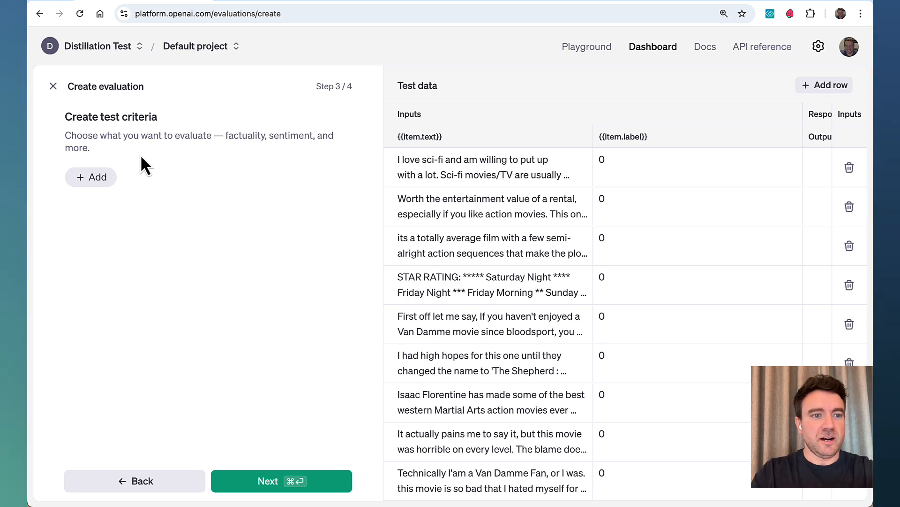
- Add a String check criterion testing whether {{item.label}} equals the string in the variable {{sample.output_text}}
{"action": "left_click", "coordinate": [102, 183]}
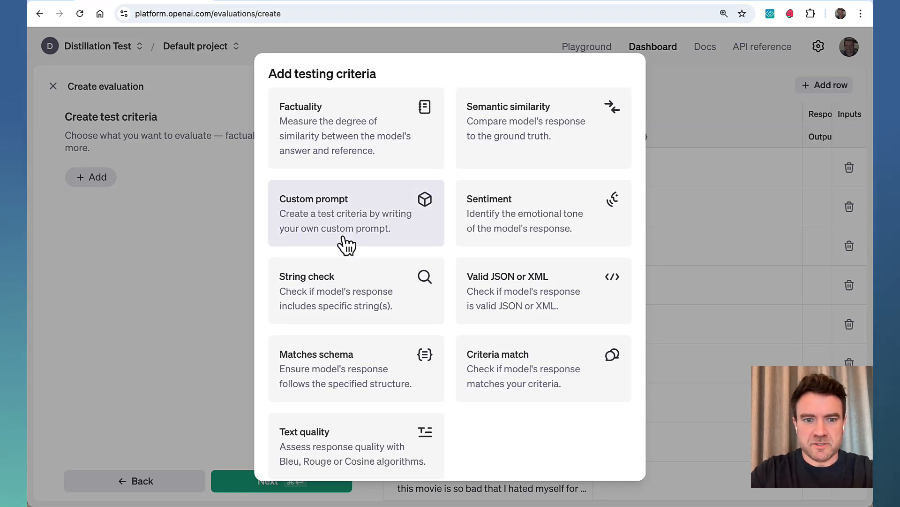
{"action": "left_click", "coordinate": [345, 308]}
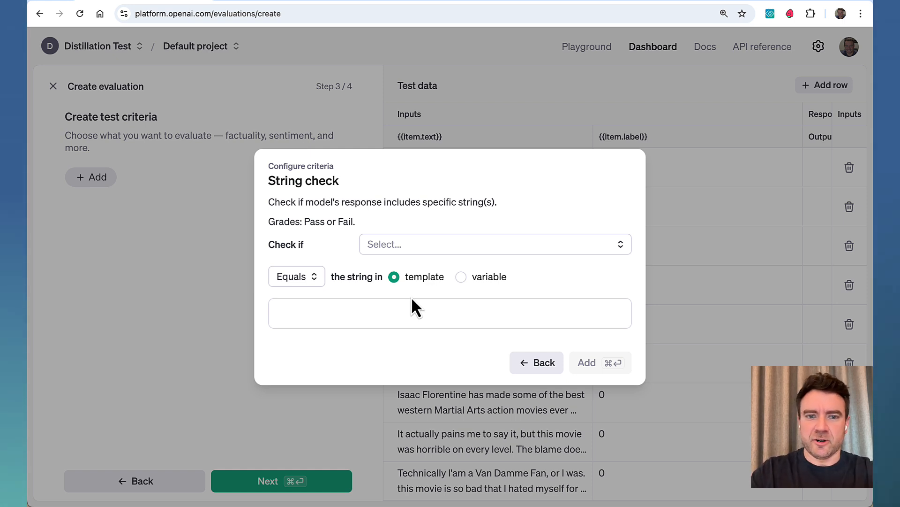
{"action": "left_click", "coordinate": [435, 245]}
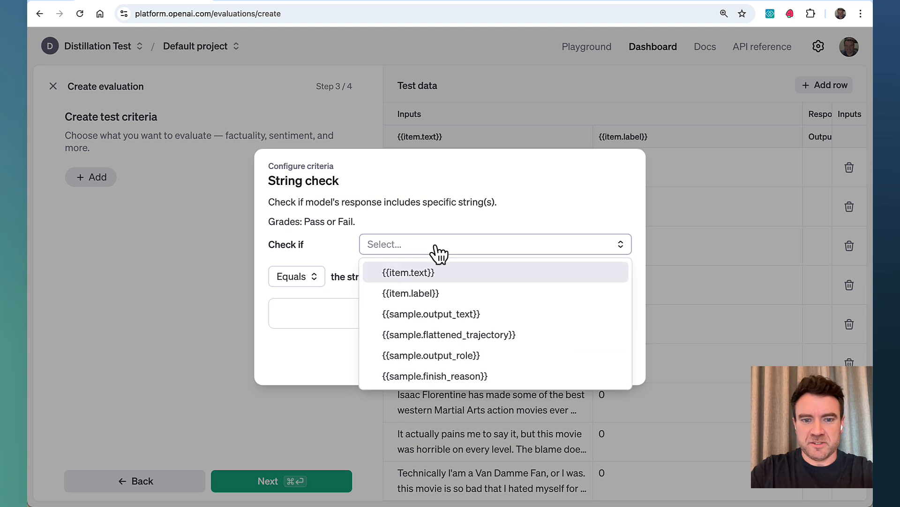
{"action": "left_click", "coordinate": [453, 289]}
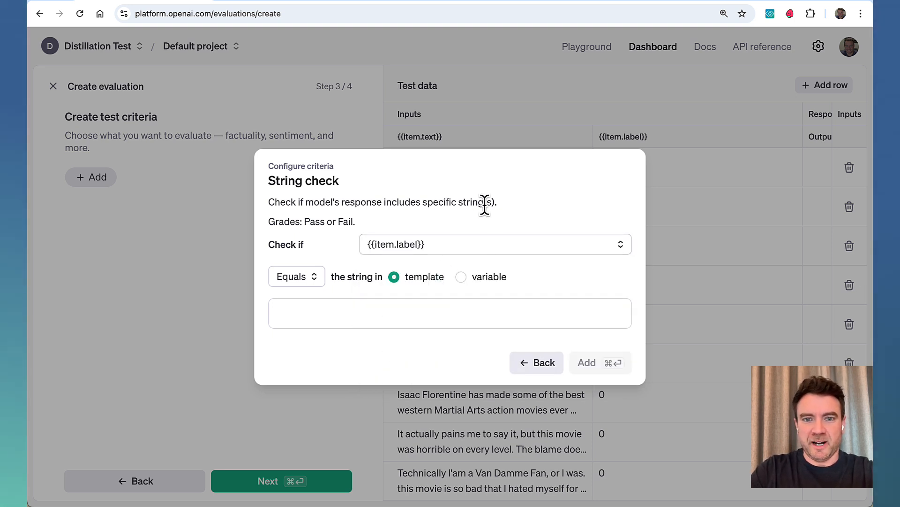
{"action": "left_click", "coordinate": [463, 278]}
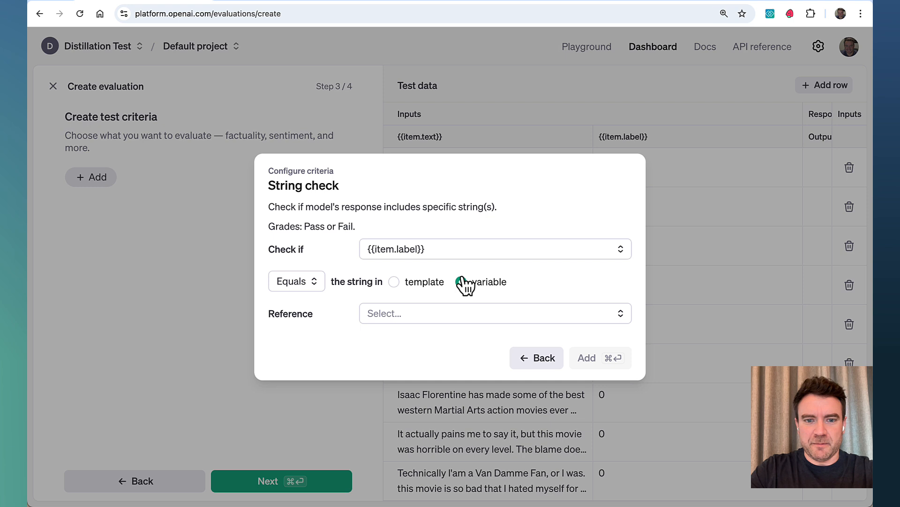
{"action": "left_click", "coordinate": [417, 314]}
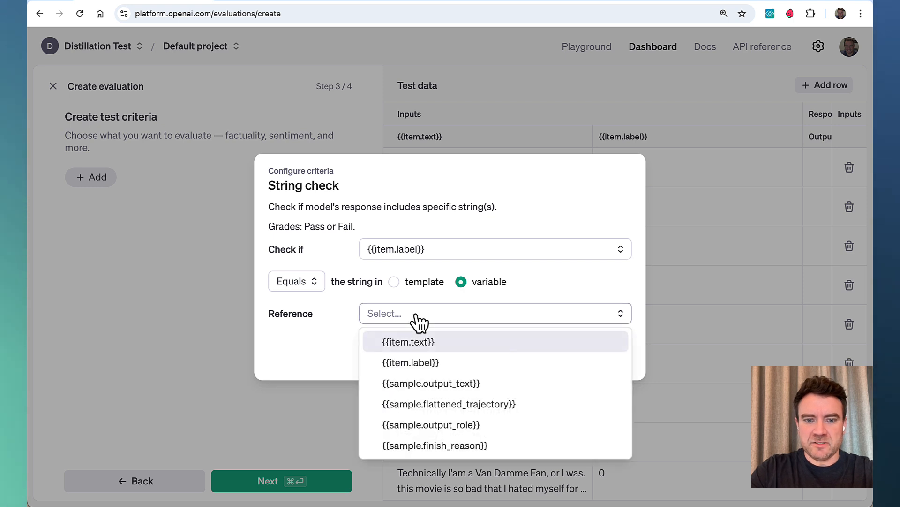
{"action": "left_click", "coordinate": [466, 389]}
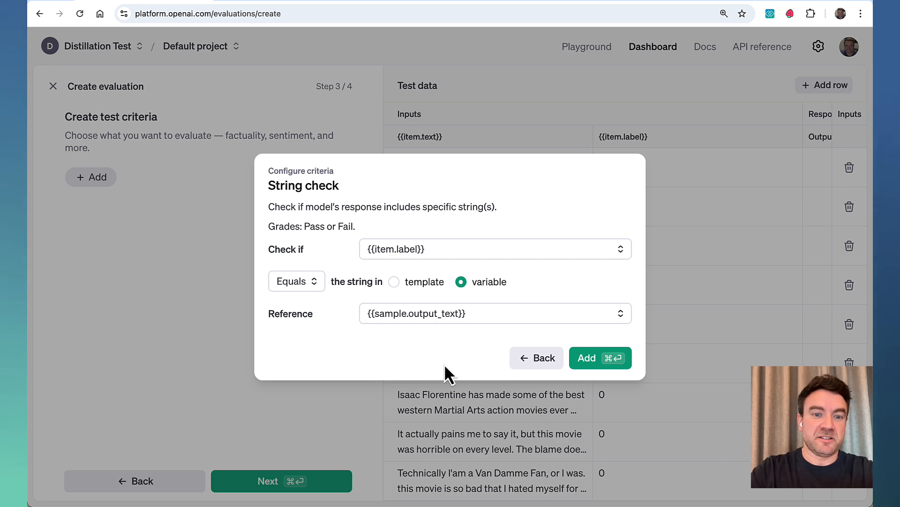
{"action": "left_click", "coordinate": [588, 358]}
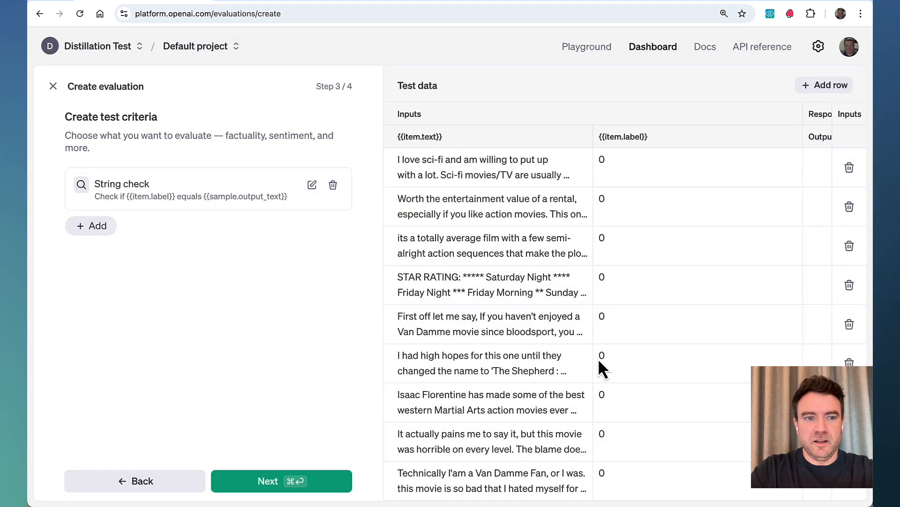
- Proceed to the evaluation summary and run a test evaluation to get sample responses and the token usage estimate
{"action": "left_click", "coordinate": [272, 482]}
{"action": "scroll", "coordinate": [265, 344], "scroll_direction": "down", "scroll_amount": 2}
{"action": "scroll", "coordinate": [265, 344], "scroll_direction": "down", "scroll_amount": 4}
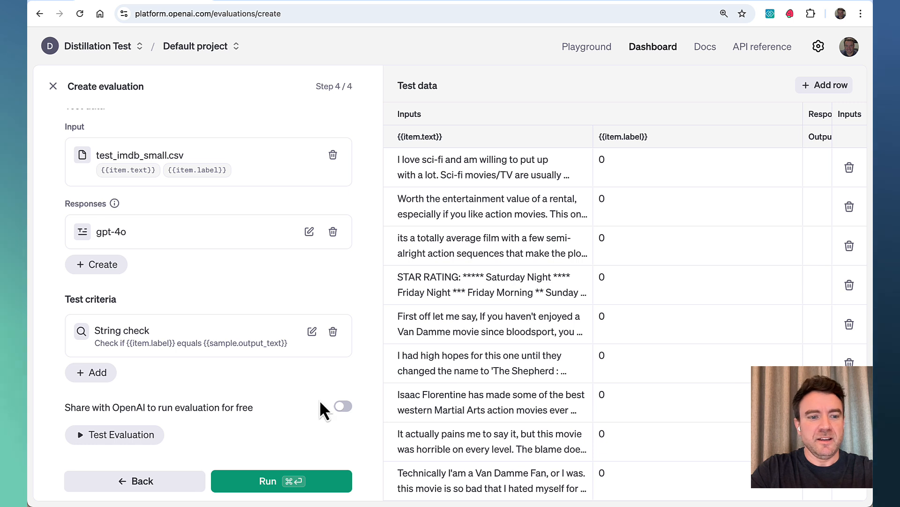
{"action": "left_click", "coordinate": [142, 435]}
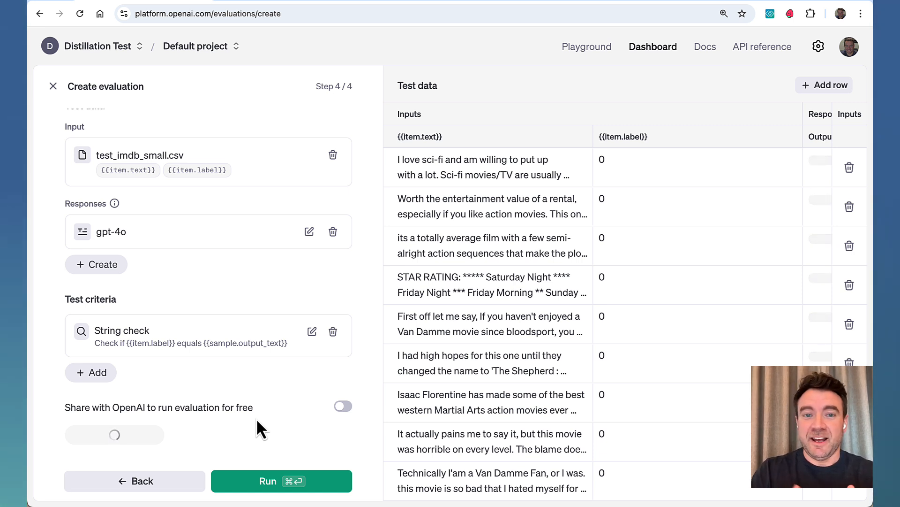
{"action": "scroll", "coordinate": [253, 389], "scroll_direction": "down", "scroll_amount": 2}
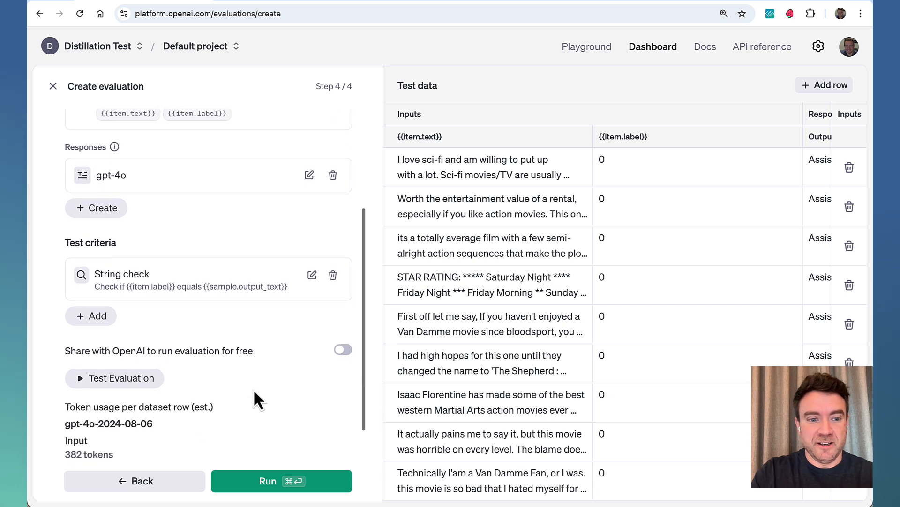
- Examine the token usage estimate and compare each test row's label with its gpt-4o output and String check grade
{"action": "scroll", "coordinate": [253, 389], "scroll_direction": "down", "scroll_amount": 1}
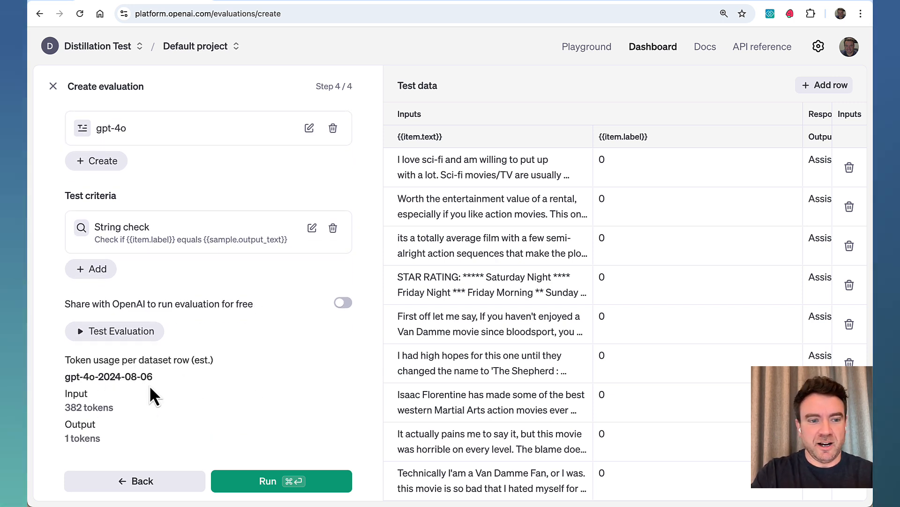
{"action": "scroll", "coordinate": [633, 292], "scroll_direction": "right", "scroll_amount": 5}
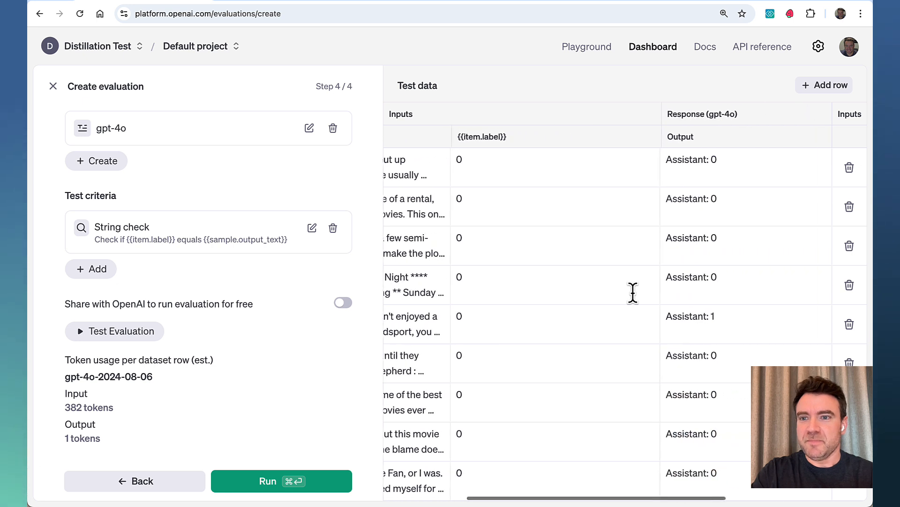
{"action": "scroll", "coordinate": [633, 292], "scroll_direction": "right", "scroll_amount": 5}
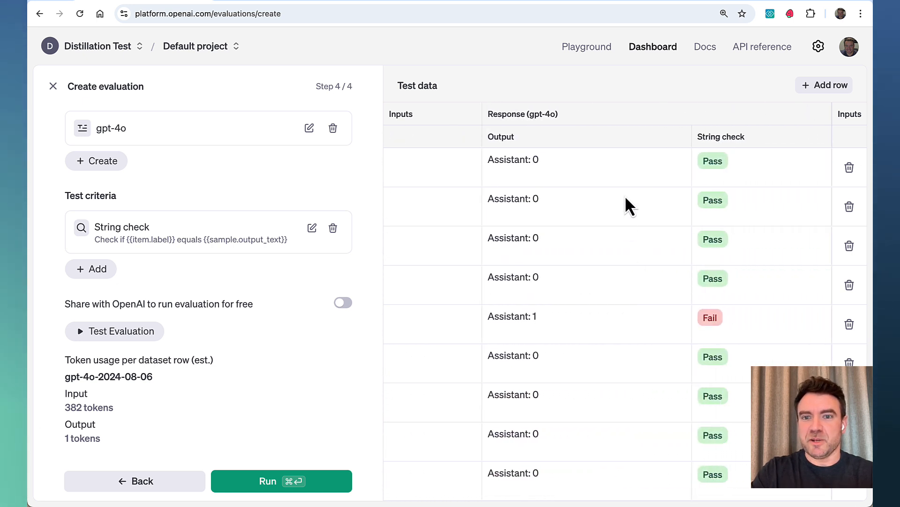
{"action": "scroll", "coordinate": [594, 314], "scroll_direction": "down", "scroll_amount": 1}
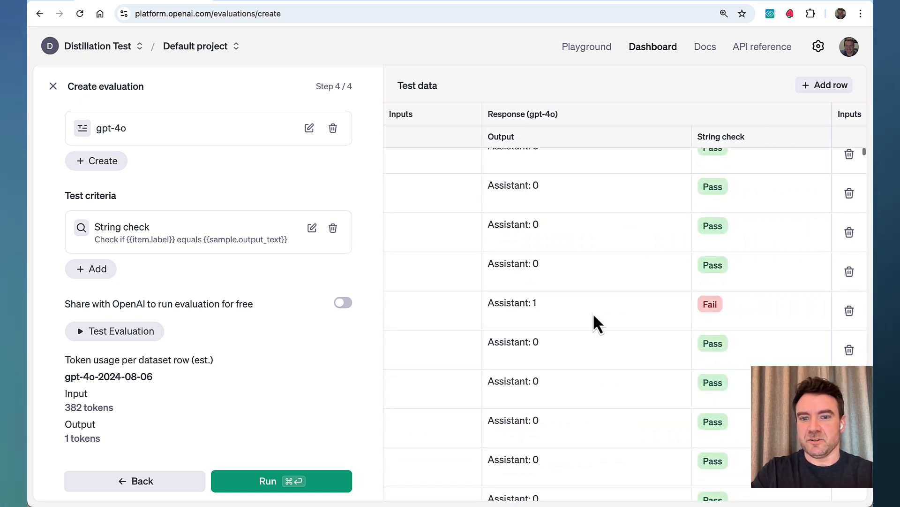
{"action": "scroll", "coordinate": [738, 308], "scroll_direction": "left", "scroll_amount": 10}
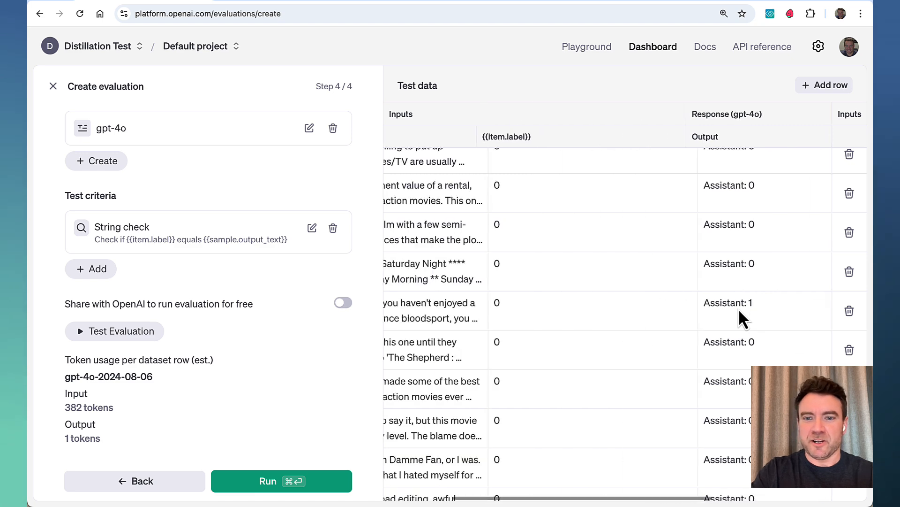
{"action": "scroll", "coordinate": [694, 322], "scroll_direction": "up", "scroll_amount": 1}
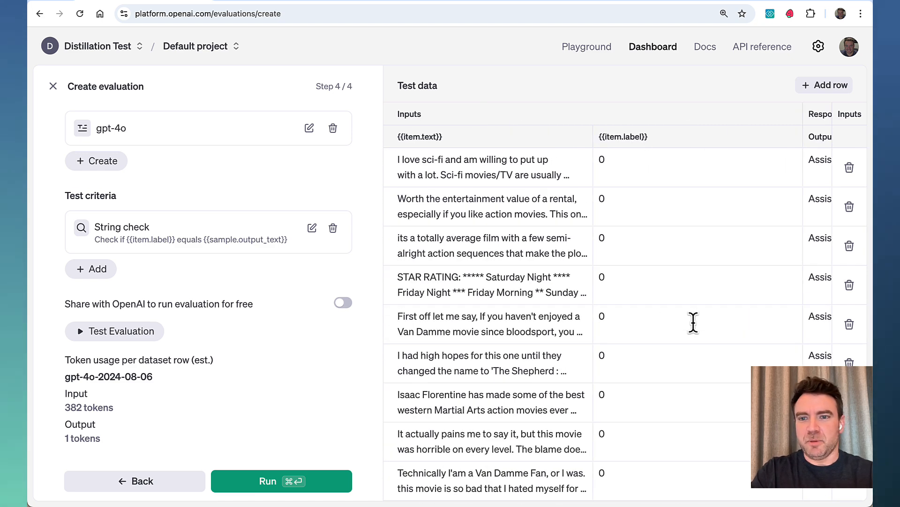
{"action": "scroll", "coordinate": [694, 323], "scroll_direction": "right", "scroll_amount": 10}
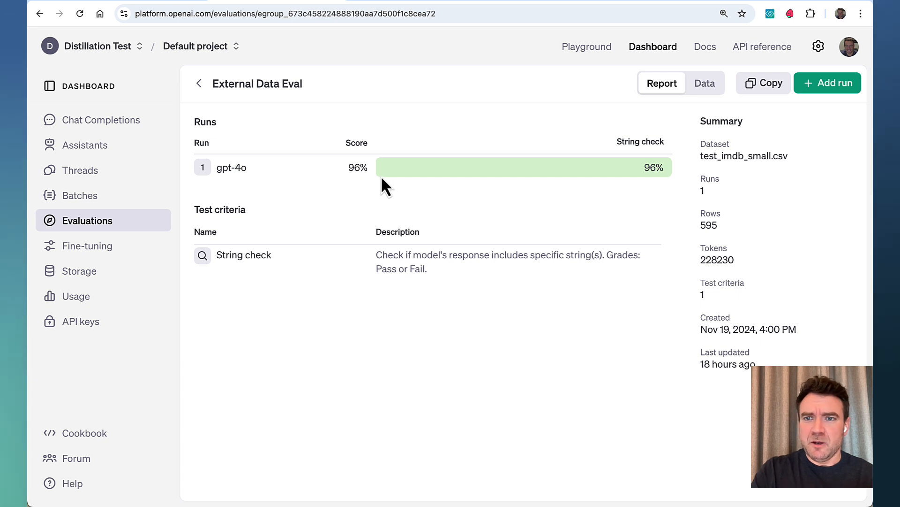
- Review the row-level data of External Data Eval and filter it to the Failed rows to inspect the misclassified reviews
{"action": "left_click", "coordinate": [705, 84]}
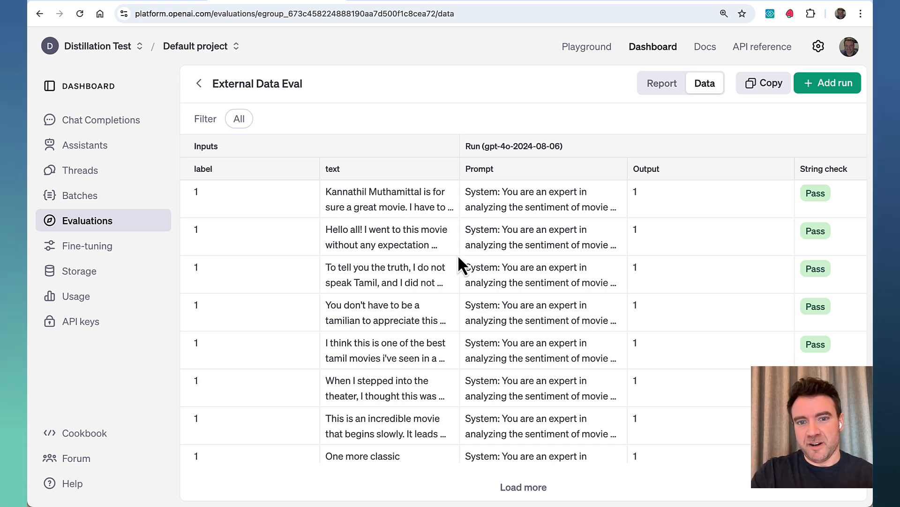
{"action": "scroll", "coordinate": [458, 258], "scroll_direction": "down", "scroll_amount": 5}
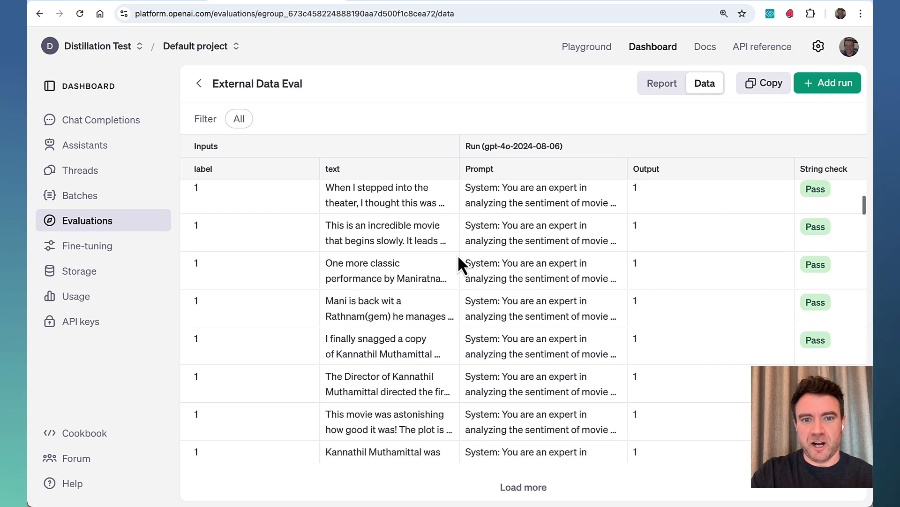
{"action": "scroll", "coordinate": [459, 257], "scroll_direction": "up", "scroll_amount": 3}
{"action": "scroll", "coordinate": [459, 258], "scroll_direction": "up", "scroll_amount": 3}
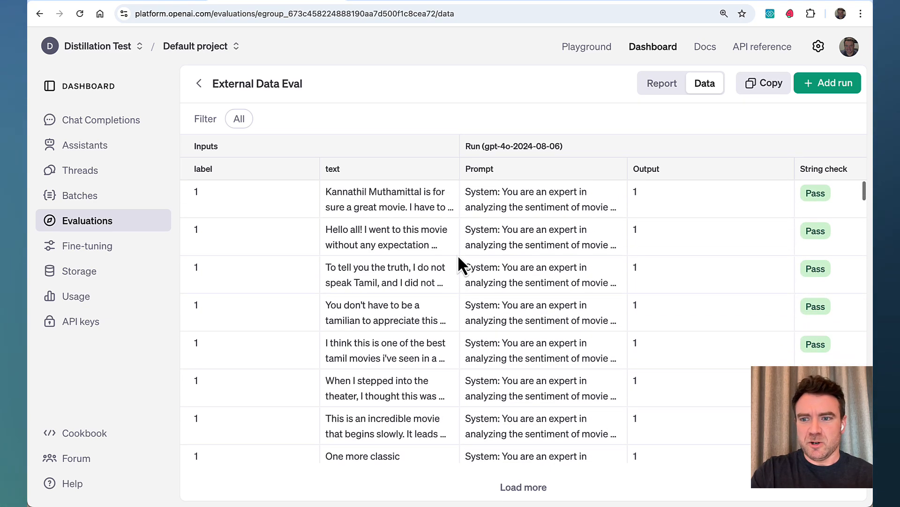
{"action": "left_click", "coordinate": [242, 121]}
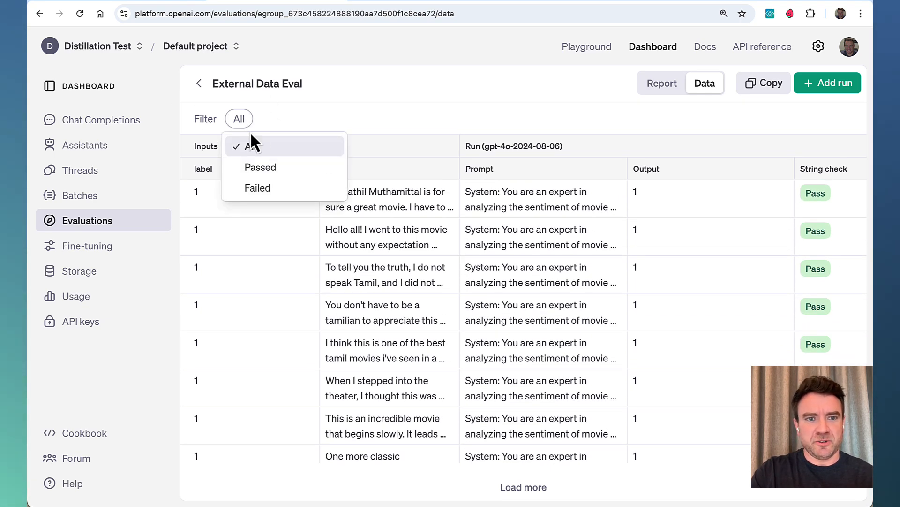
{"action": "left_click", "coordinate": [272, 188]}
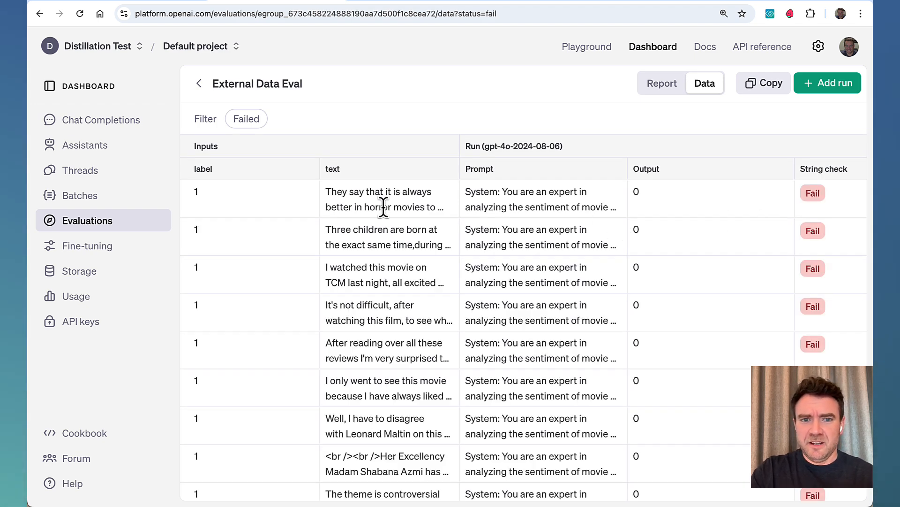
{"action": "mouse_move", "coordinate": [384, 207]}
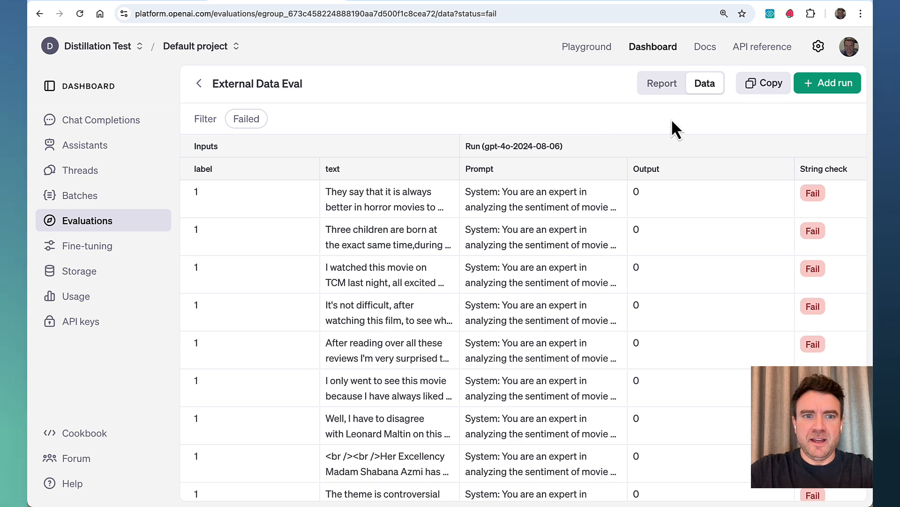
- Return to the evaluation report and start an additional run with the same prompts, using gpt-4o-mini as the generating model
{"action": "left_click", "coordinate": [674, 86]}
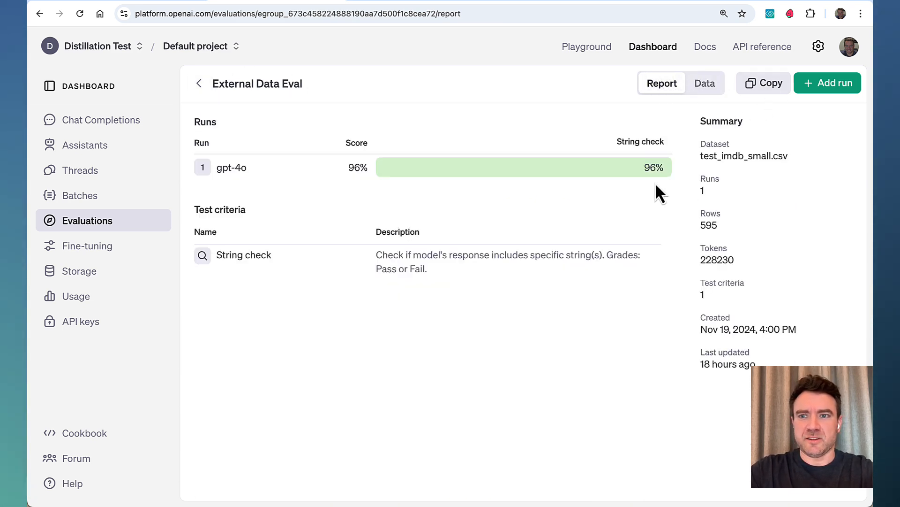
{"action": "left_click", "coordinate": [833, 87]}
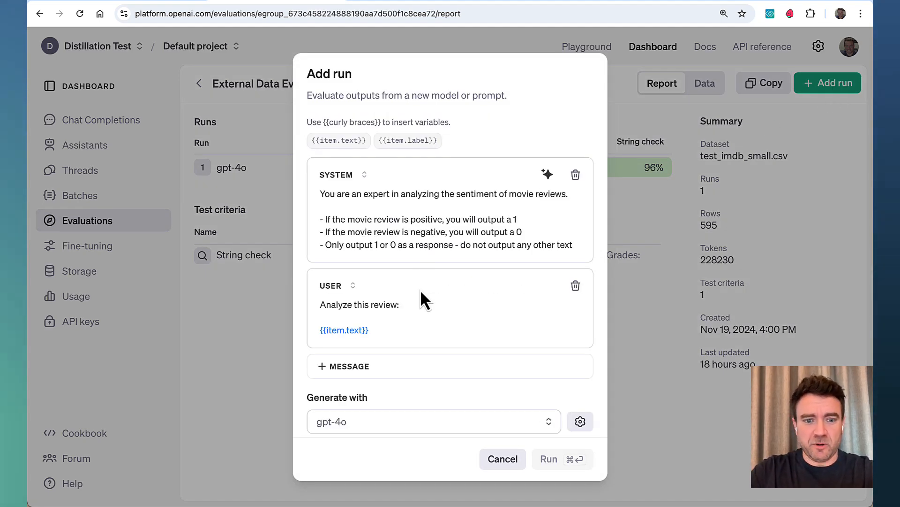
{"action": "scroll", "coordinate": [421, 289], "scroll_direction": "down", "scroll_amount": 3}
{"action": "left_click", "coordinate": [378, 368]}
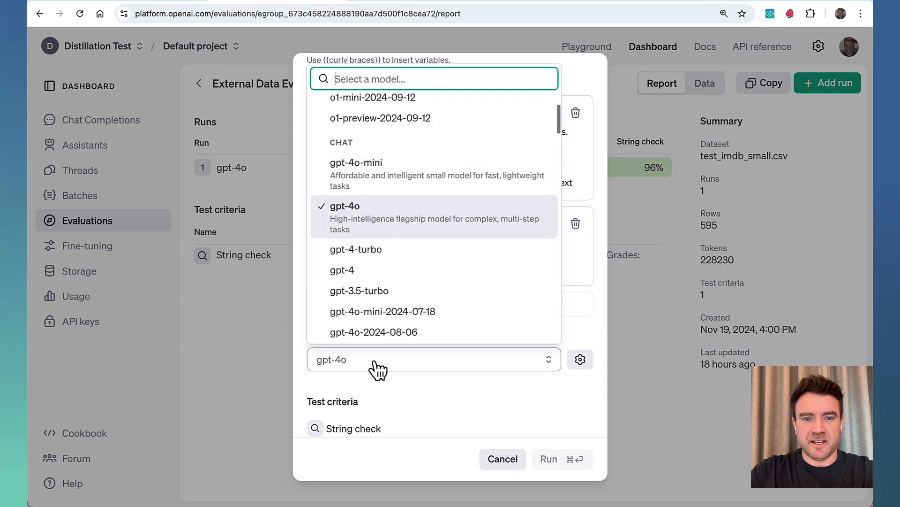
{"action": "left_click", "coordinate": [382, 184]}
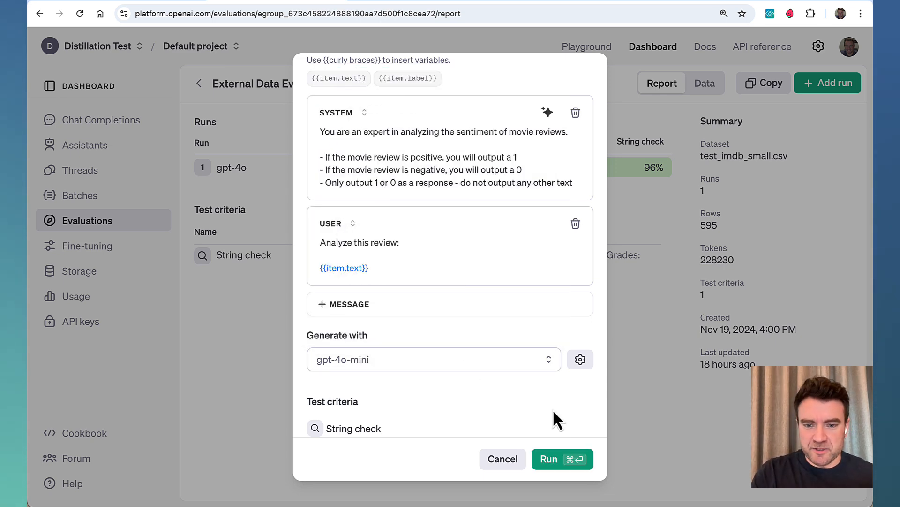
{"action": "left_click", "coordinate": [566, 459]}
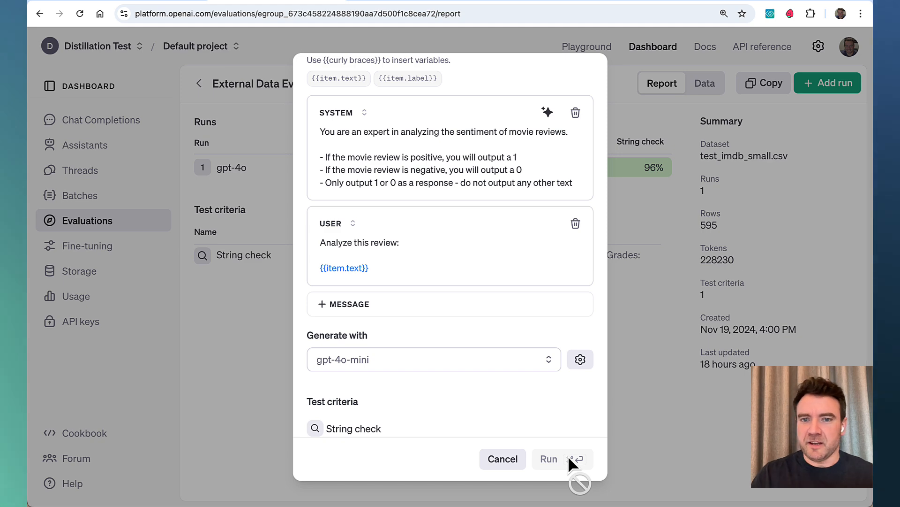